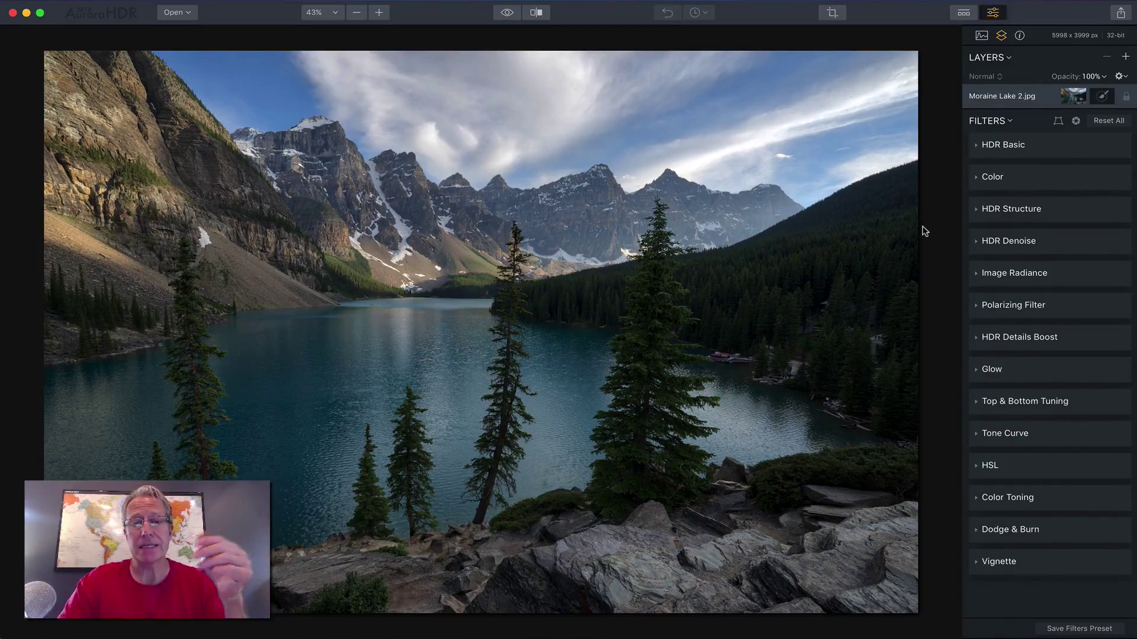
Step: Set the lake photo's HDR Basic Contrast to 37, HDR Enhance to 30 and Smart Tone to 30
left_click(1047, 149)
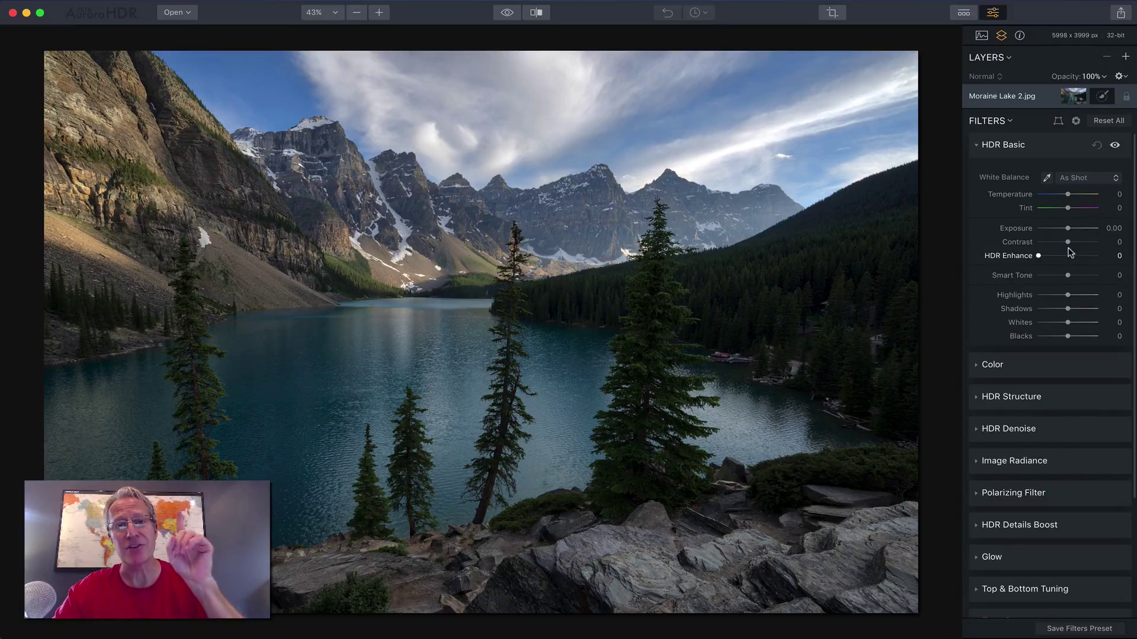
left_click_drag(1068, 241, 1074, 276)
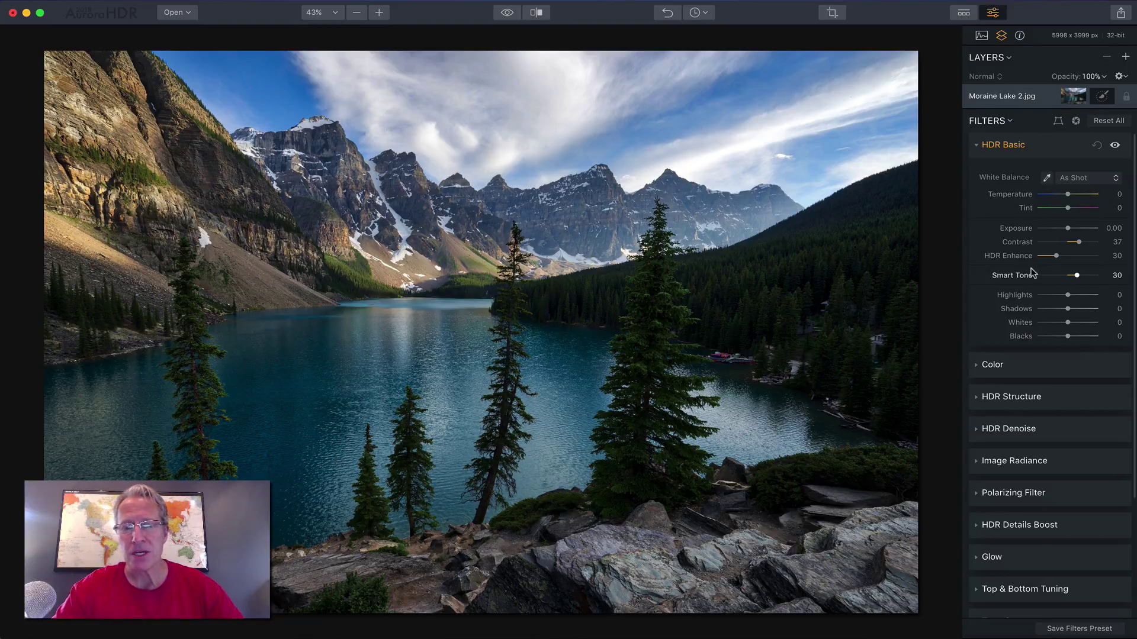
Step: Set the lake photo's Color Saturation to -13, Vibrance to 27 and Color Contrast to 17
scroll(1046, 364, "down", 2)
left_click(1042, 335)
mouse_move(1065, 373)
left_mouse_down()
mouse_move(1041, 387)
mouse_move(1065, 361)
left_mouse_up()
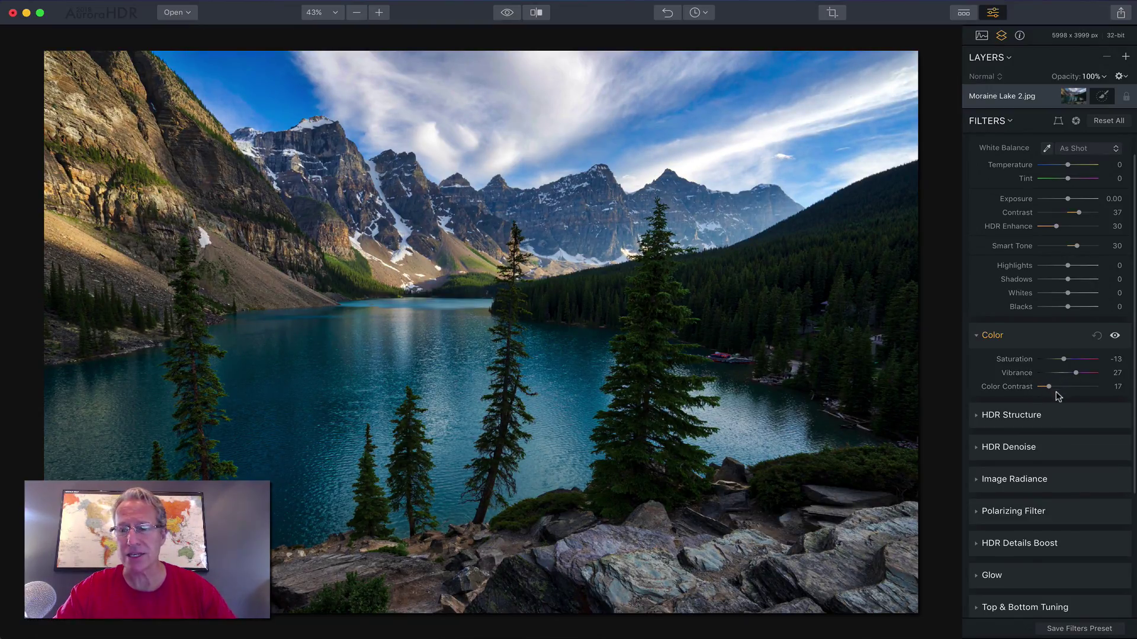
Step: In Top & Bottom Tuning, set top Exposure 9, Warmth 16 and bottom Exposure 27, Contrast 16
scroll(1056, 391, "down", 4)
left_click(1075, 494)
scroll(1075, 494, "down", 4)
left_click_drag(1065, 442, 1066, 483)
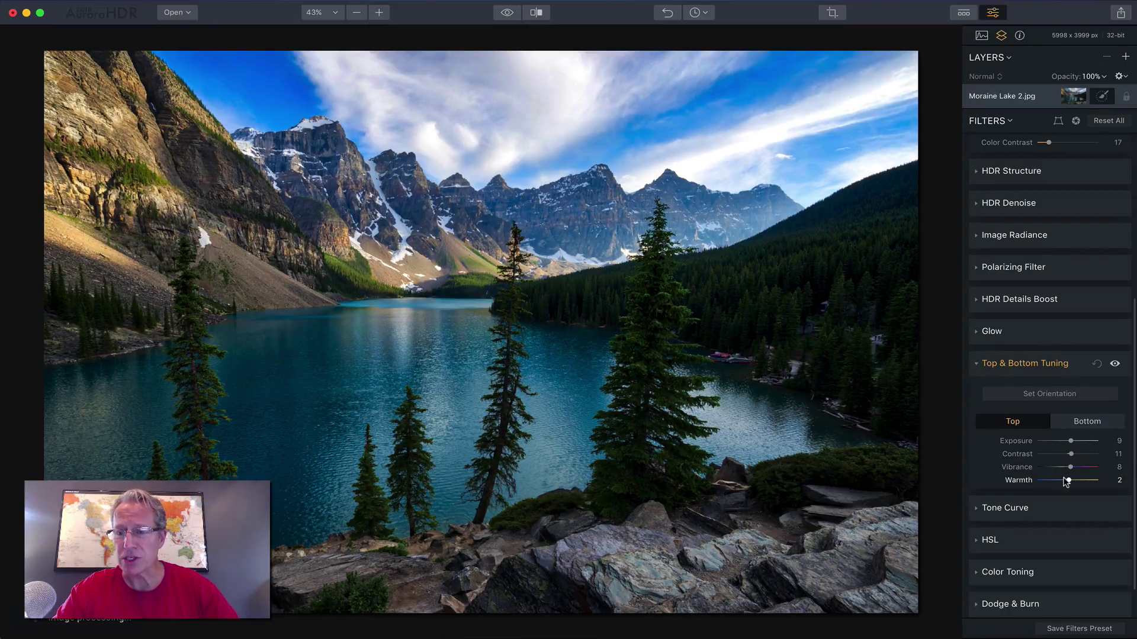
left_click(1076, 423)
left_click_drag(1066, 441, 1068, 482)
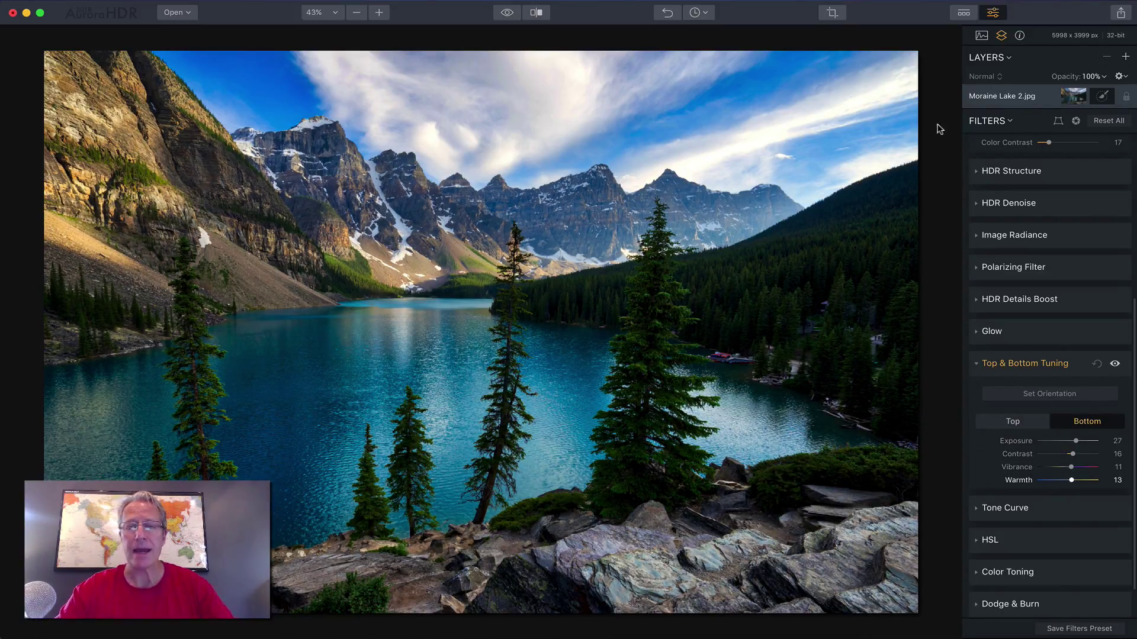
Step: Hide and then re-show the layer's edits to compare the lake photo against its original
left_click(1119, 76)
left_click(1096, 89)
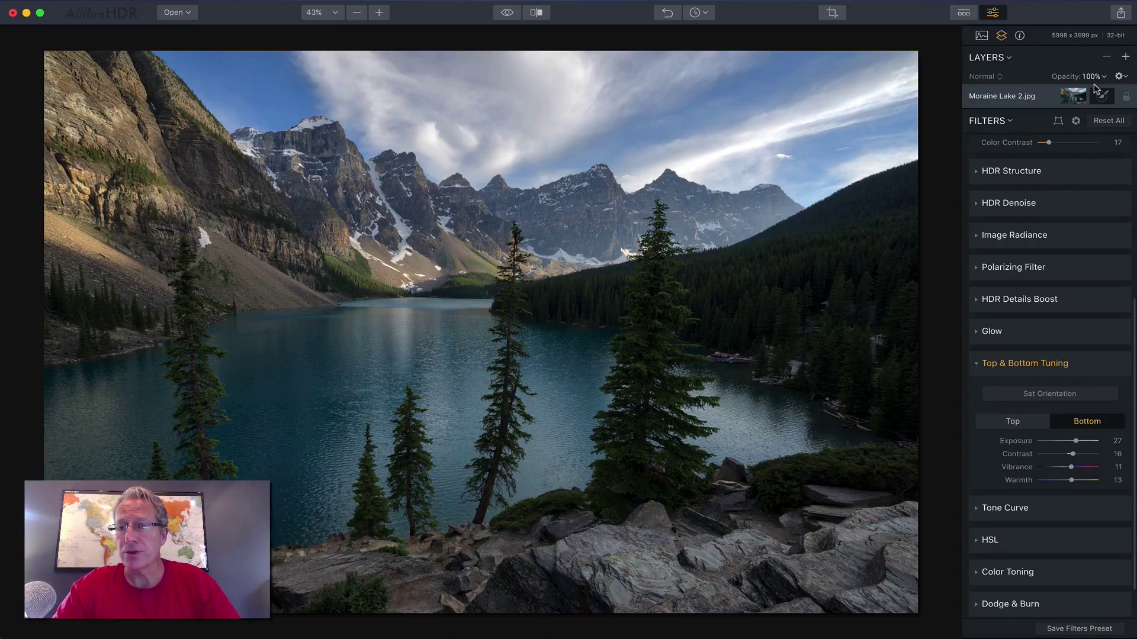
left_click(1118, 76)
left_click(1103, 91)
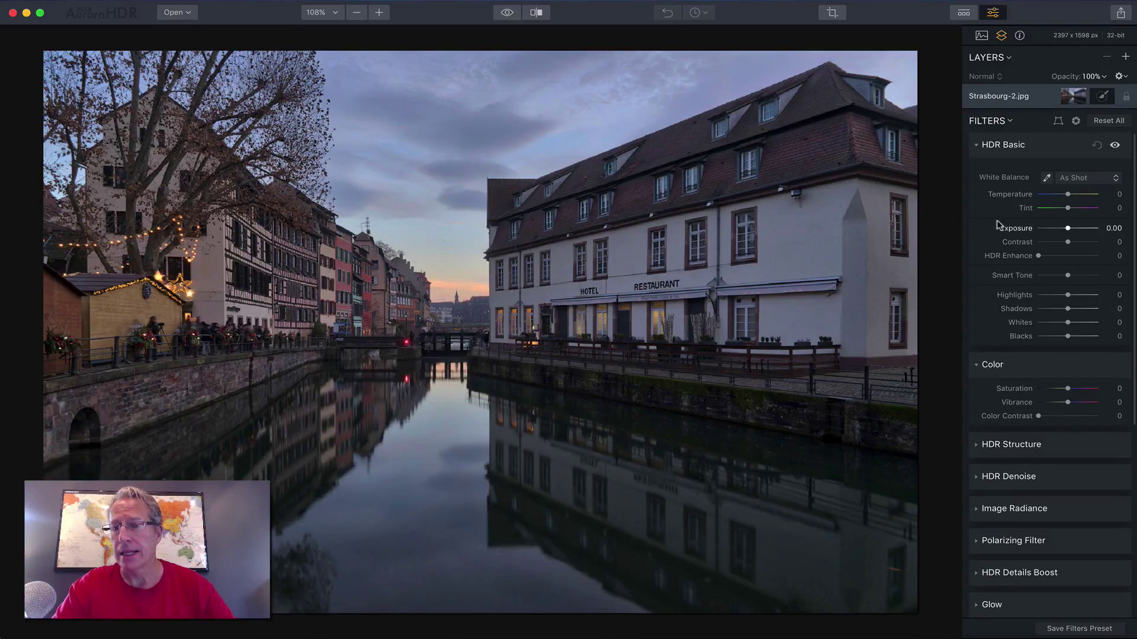
Step: Give the canal photo Contrast 21, HDR Enhance 17, Smart Tone 14, Saturation 11, Vibrance 18 and Color Contrast 16
left_click(1067, 243)
left_click_drag(1066, 243, 1071, 276)
left_click_drag(1067, 402, 1048, 417)
Step: Set the canal photo's top to Exposure -10, Warmth 19 and bottom to Exposure 15, Contrast 18
scroll(1042, 516, "down", 10)
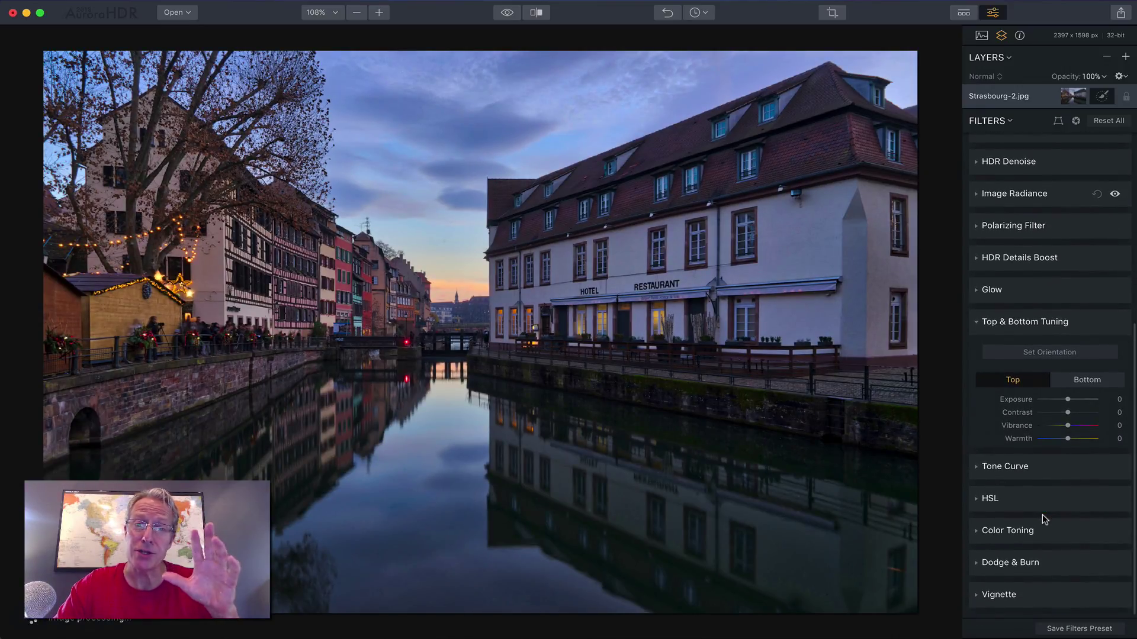
left_click_drag(1064, 398, 1073, 429)
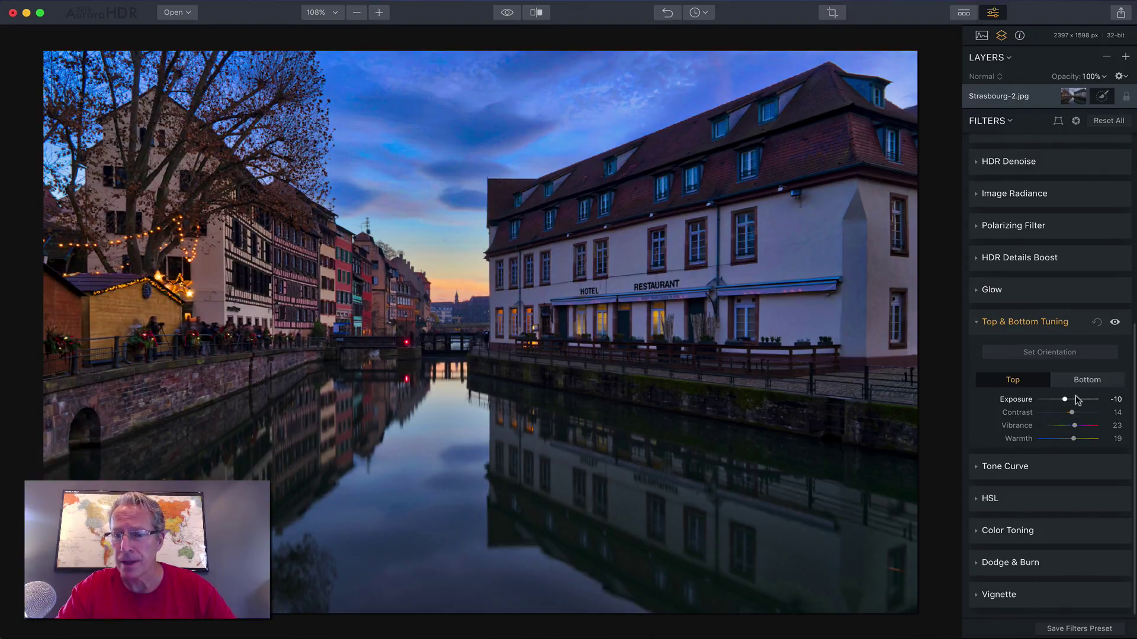
left_click(1086, 379)
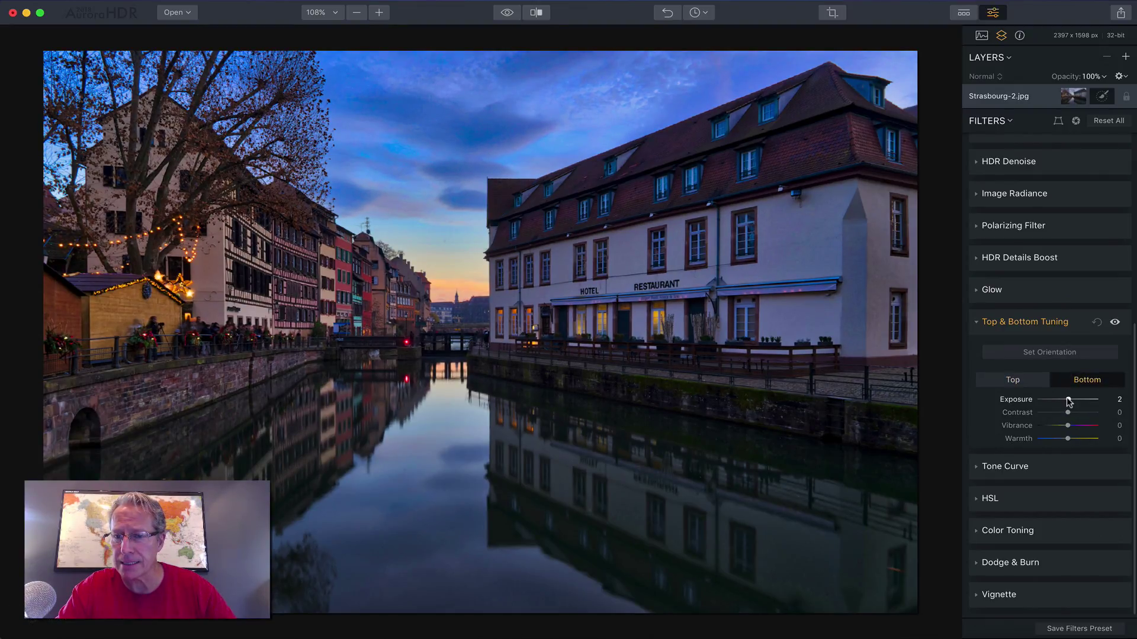
left_click_drag(1068, 401, 1072, 438)
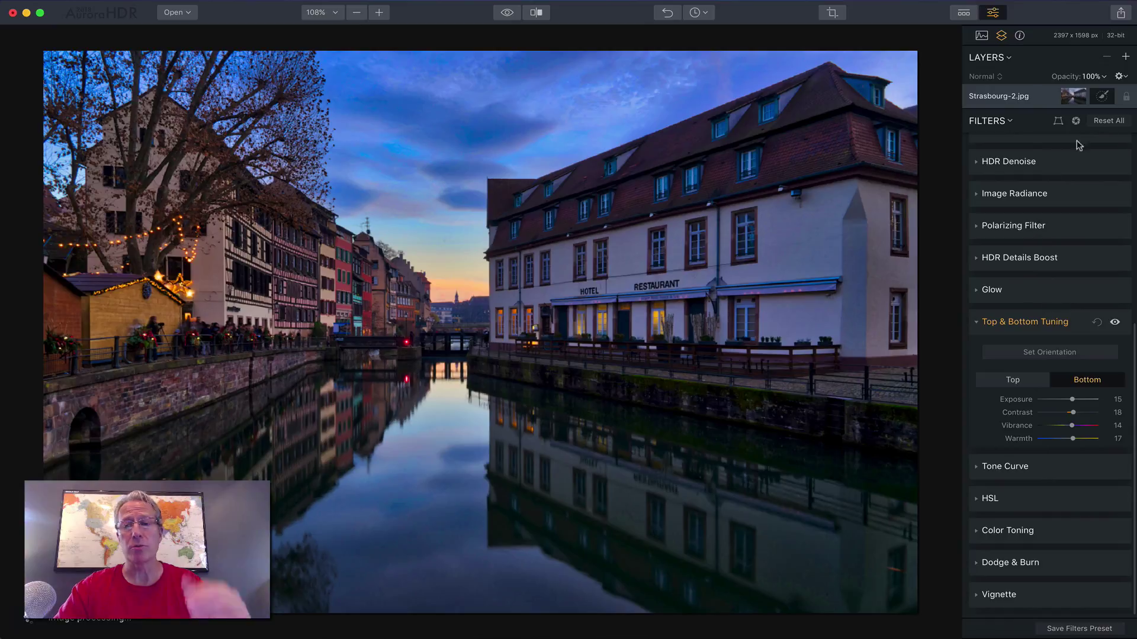
Step: Hide and then re-show the layer's edits to compare the canal photo against its original
left_click(1119, 77)
left_click(1113, 91)
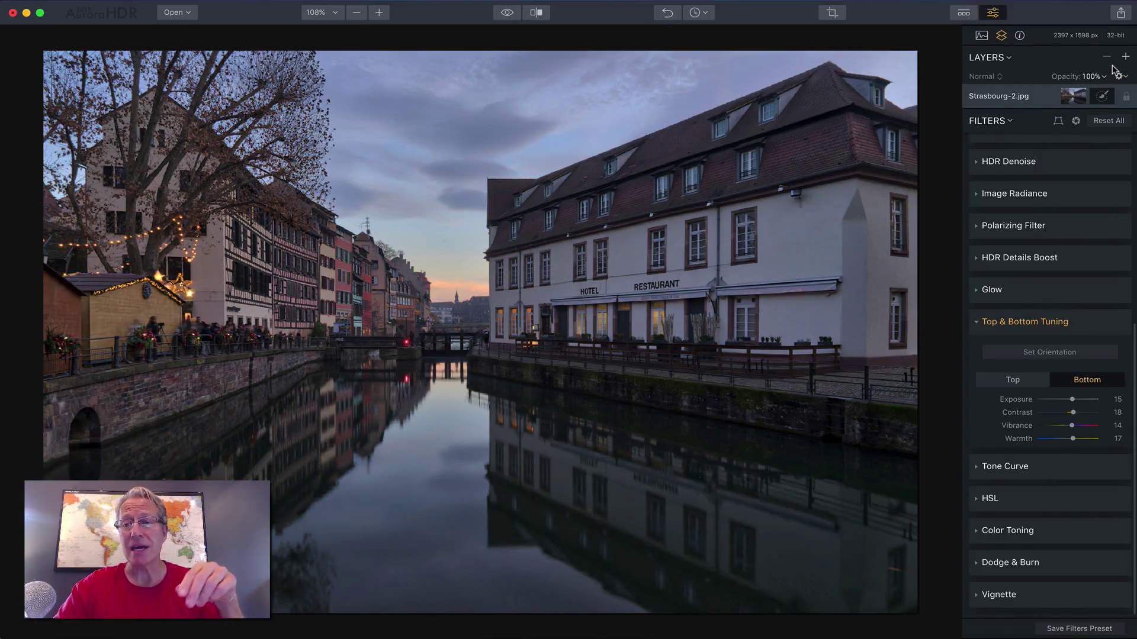
left_click(1119, 76)
left_click(1106, 89)
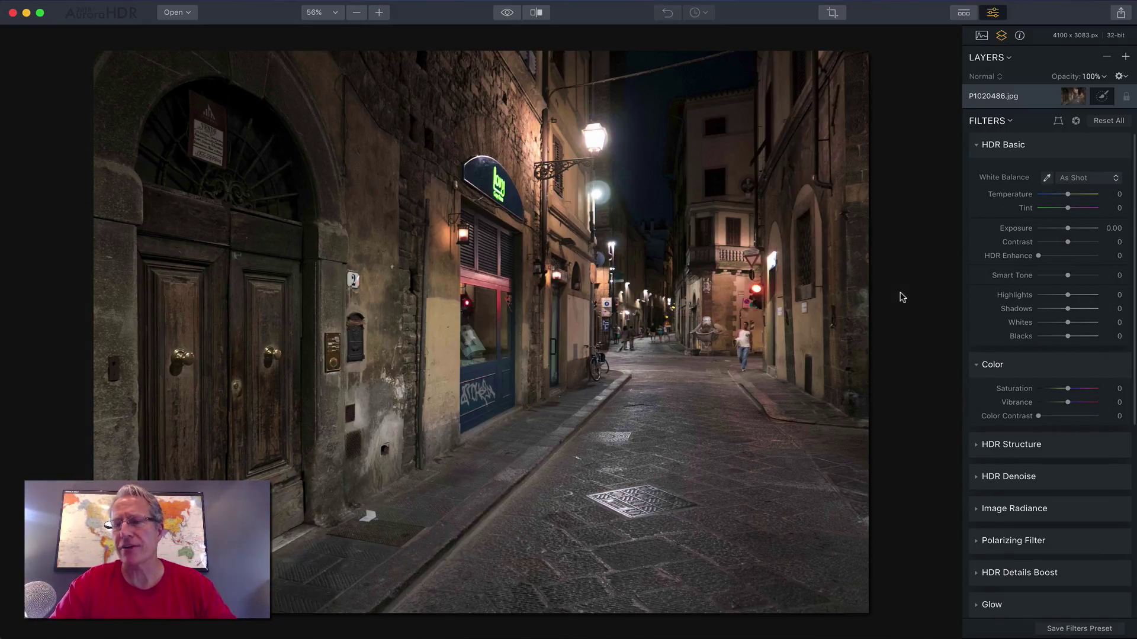
Step: Give the street photo Contrast 37, HDR Enhance 20, Smart Tone 22, Highlights -28 and Vibrance 30
left_click_drag(1067, 242, 1064, 308)
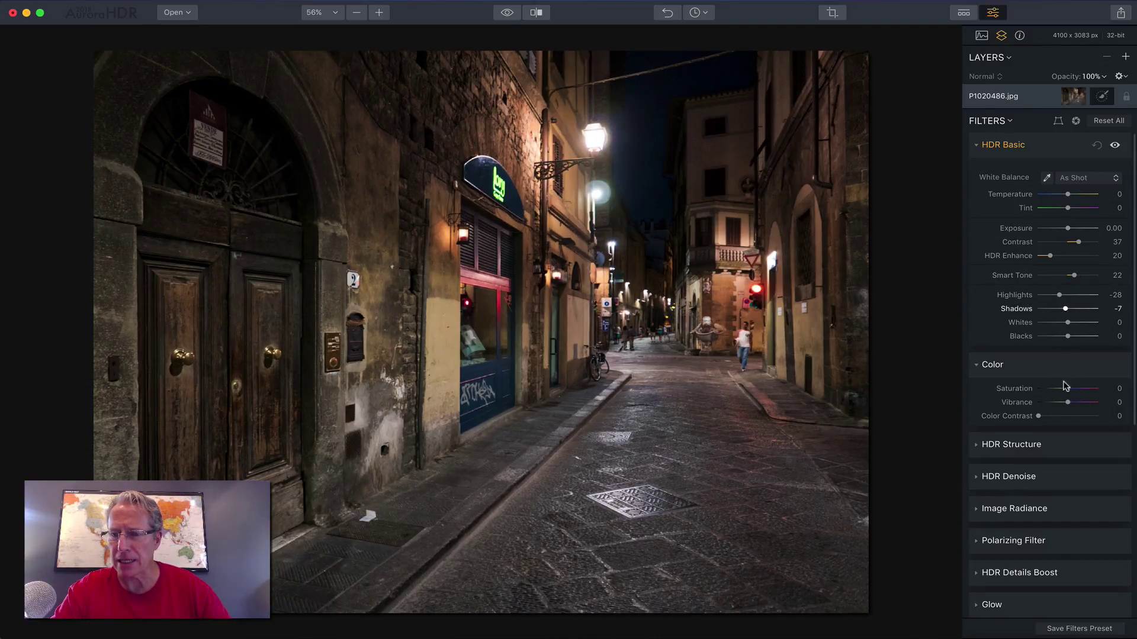
left_click_drag(1065, 387, 1051, 418)
Step: Darken and cool the street photo's top with Exposure -24 and Warmth -26
scroll(1038, 485, "down", 4)
left_click(1038, 485)
scroll(1038, 480, "down", 5)
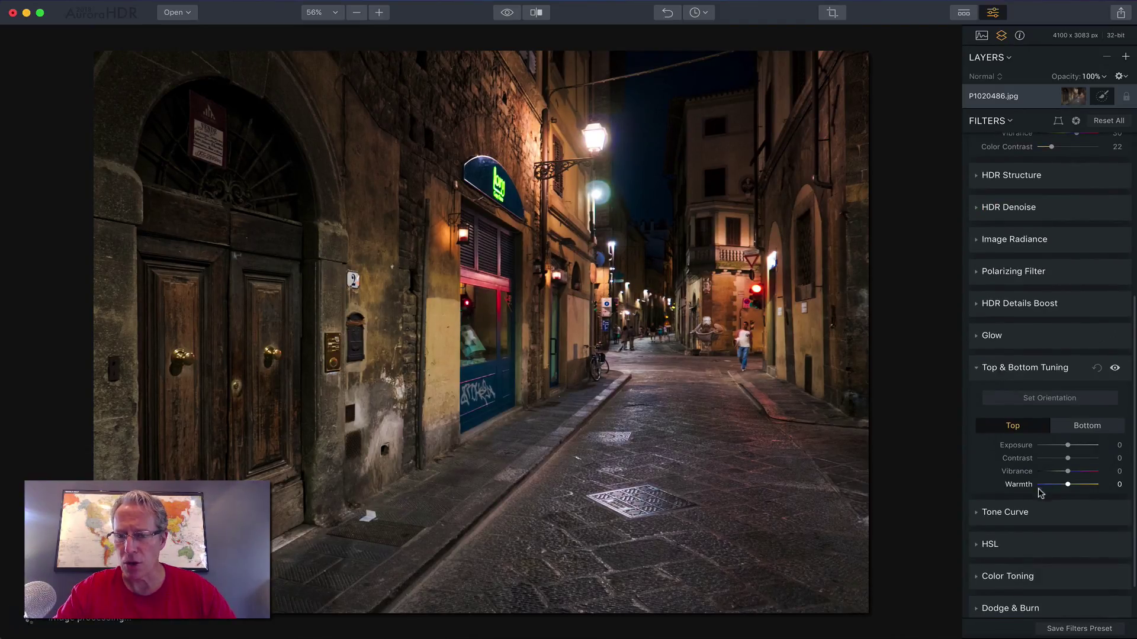
left_click_drag(1066, 445, 1060, 484)
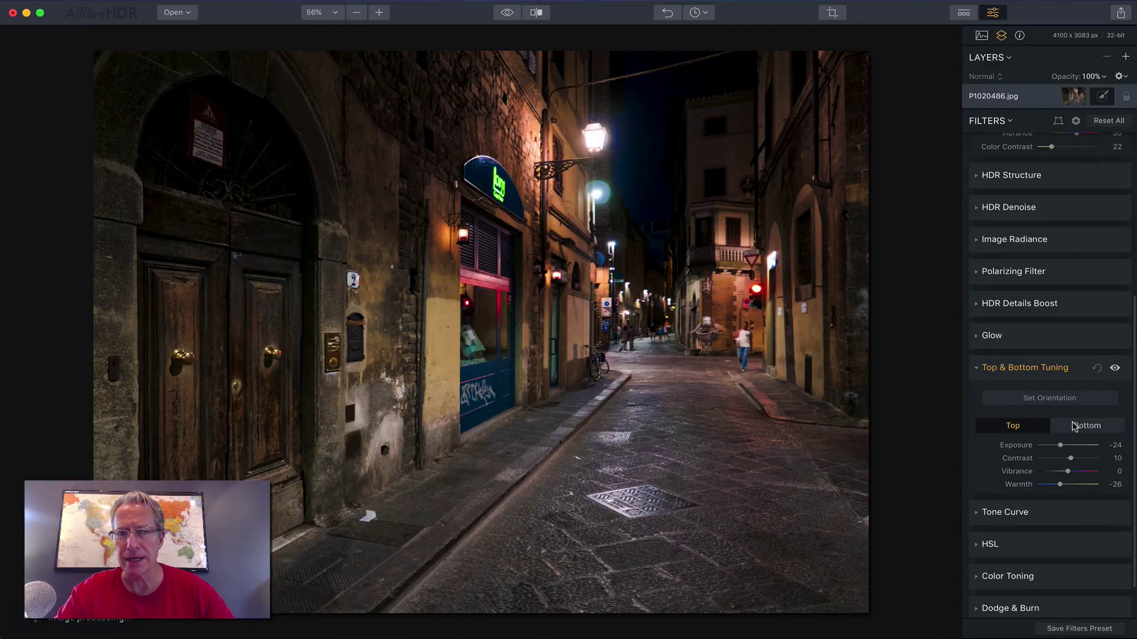
Step: Set the bottom half to Exposure 9, Contrast 52, Vibrance 17 and Warmth -18
left_click(1075, 427)
left_click_drag(1067, 445, 1062, 484)
left_click(1065, 472)
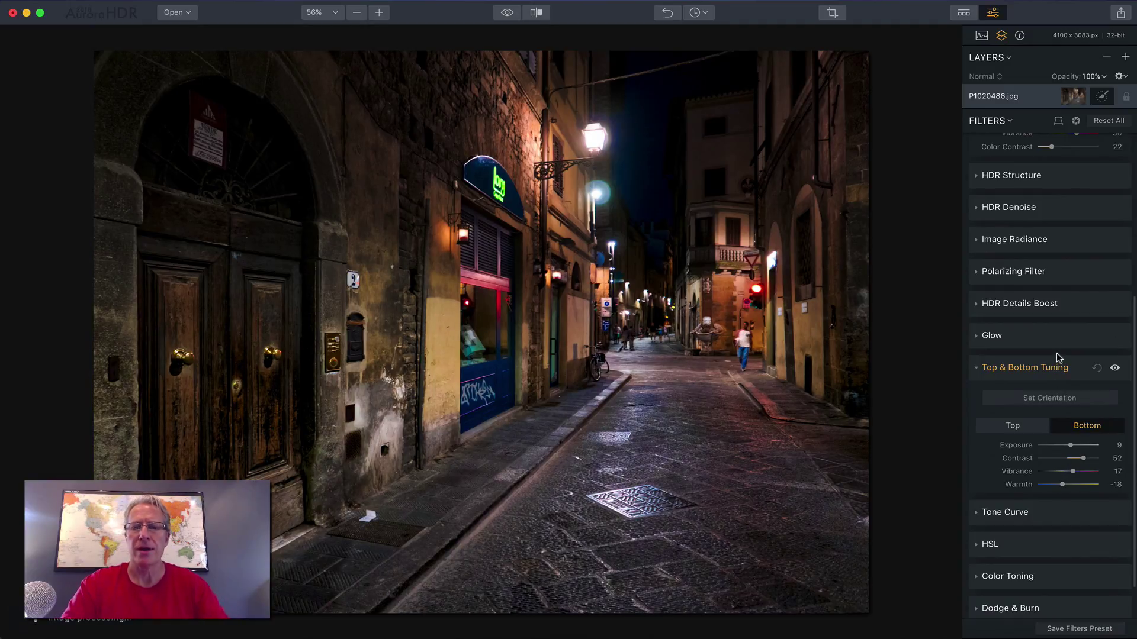
Step: Hide and then re-show the layer's edits to compare the night street photo against its original
left_click(1117, 77)
left_click(1102, 90)
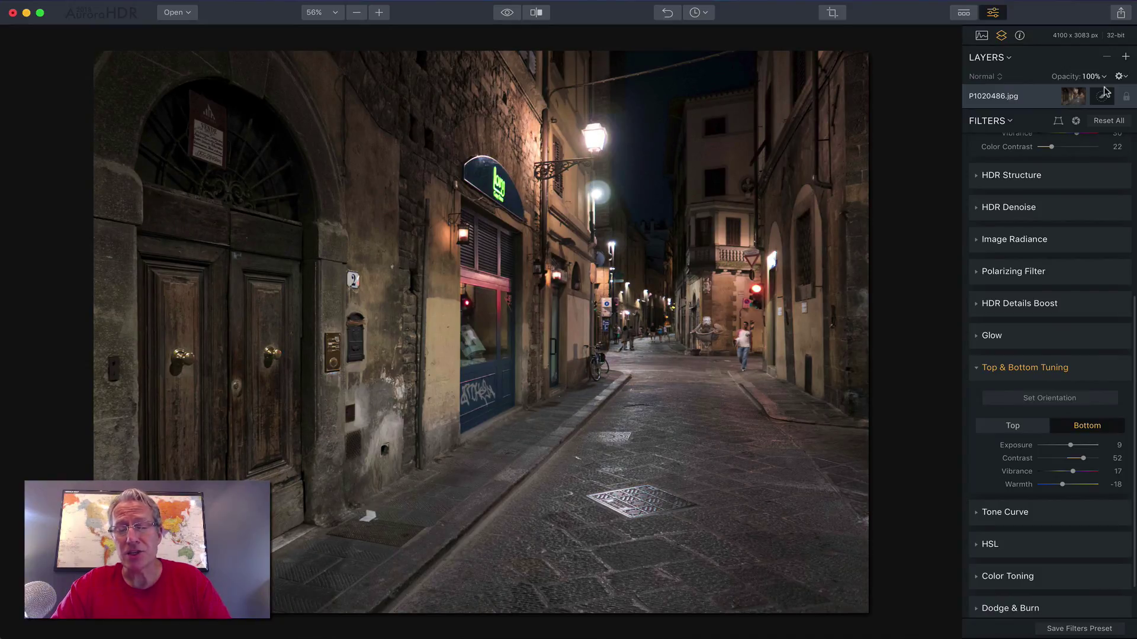
left_click(1118, 76)
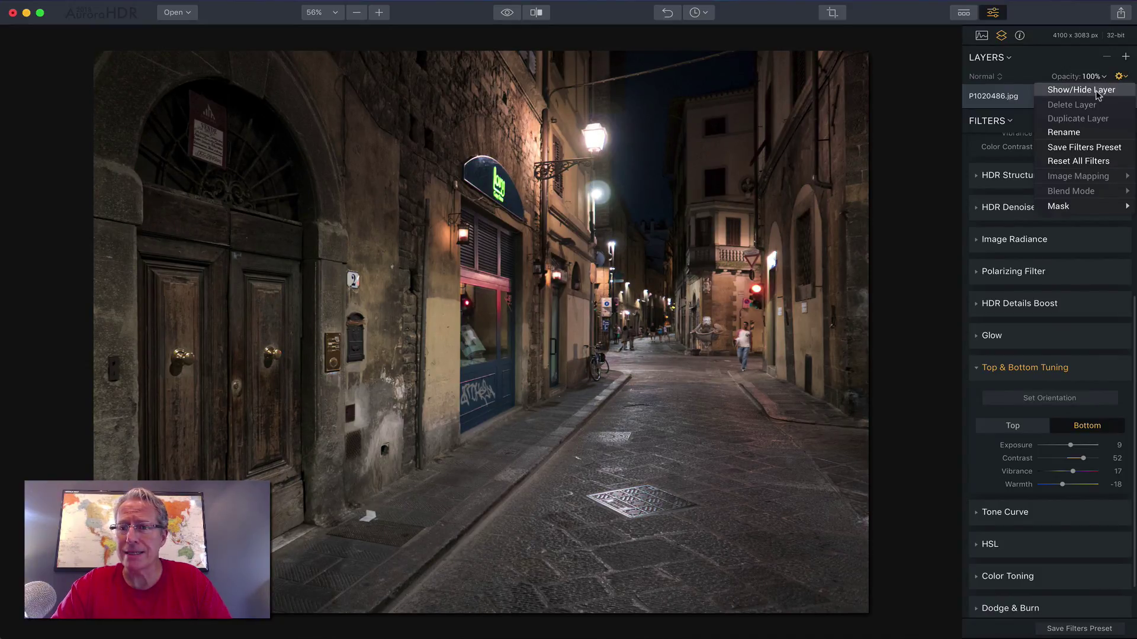
left_click(1098, 90)
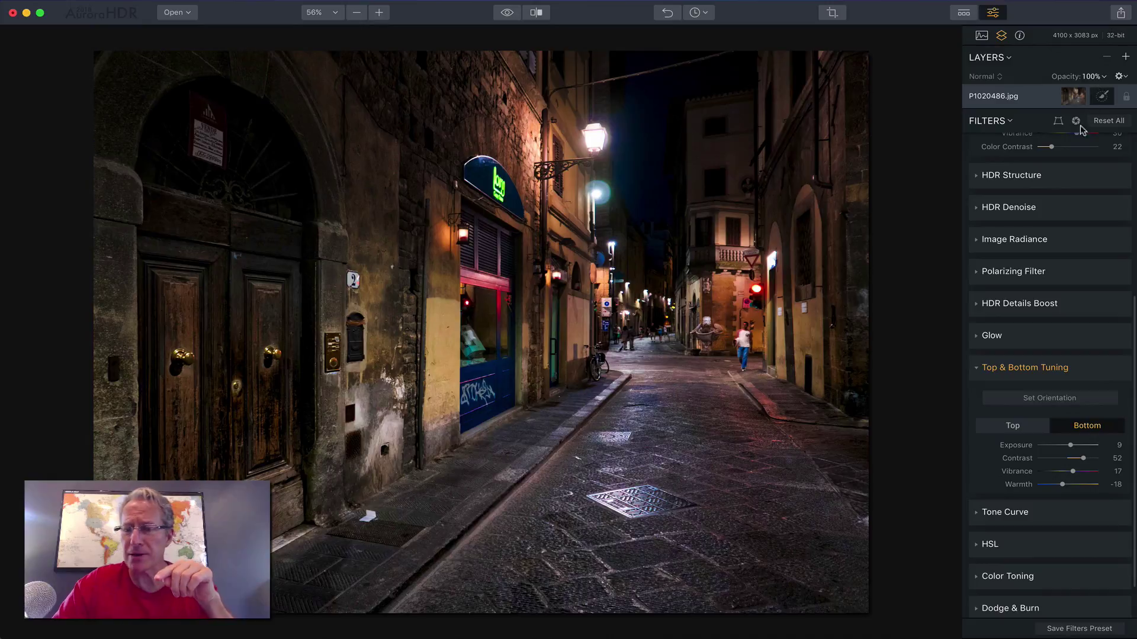
left_click(1070, 367)
scroll(1070, 368, "up", 2)
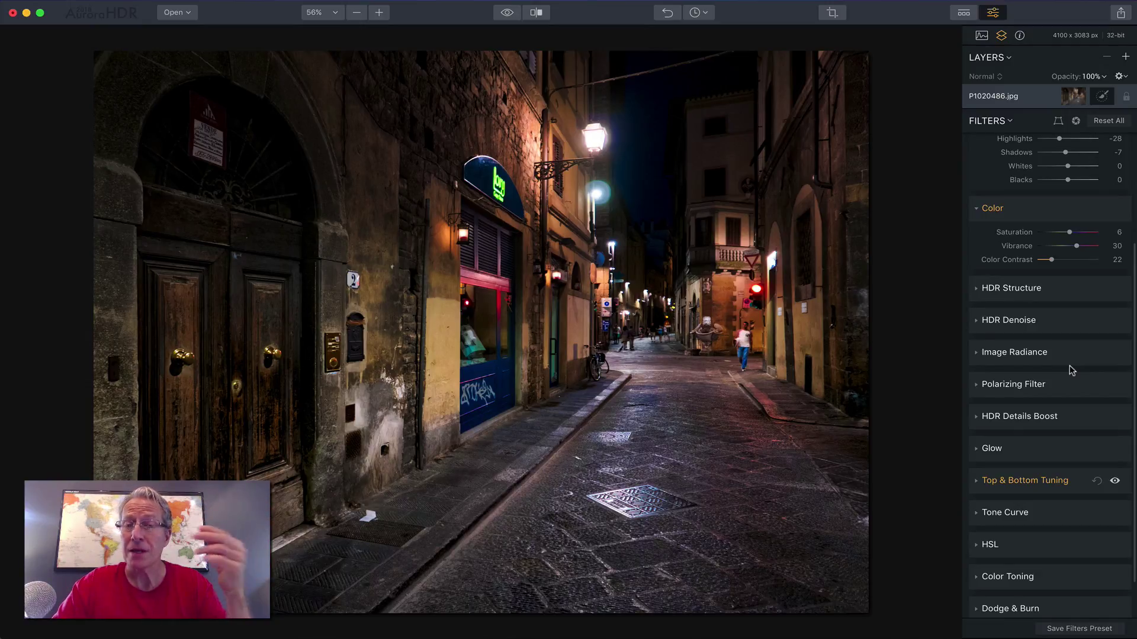
scroll(1069, 365, "up", 3)
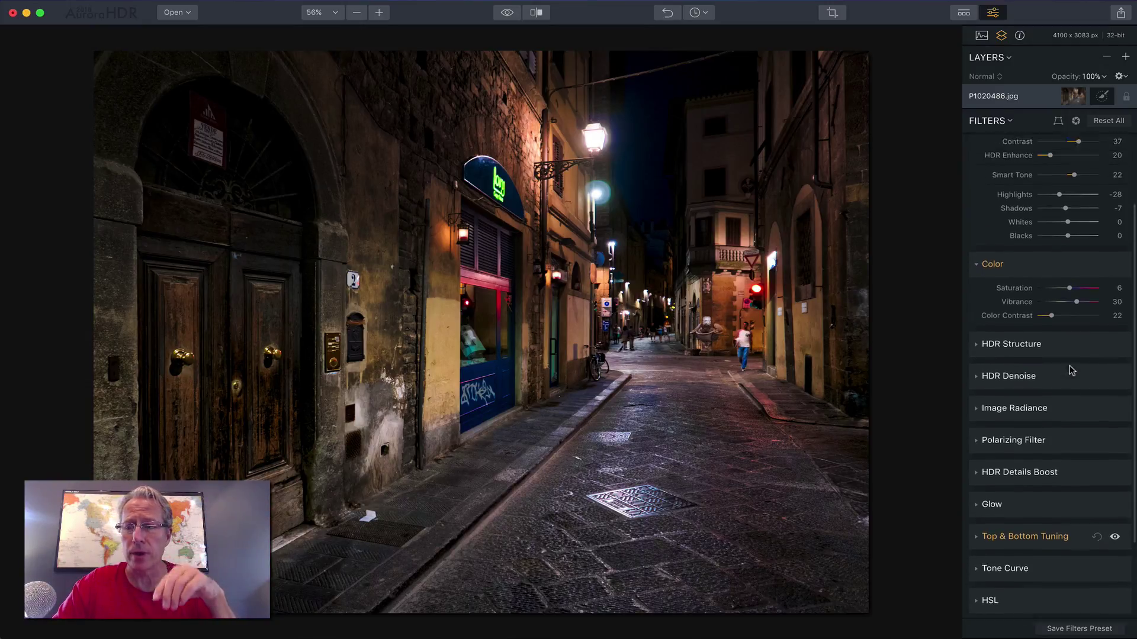
scroll(1045, 303, "up", 3)
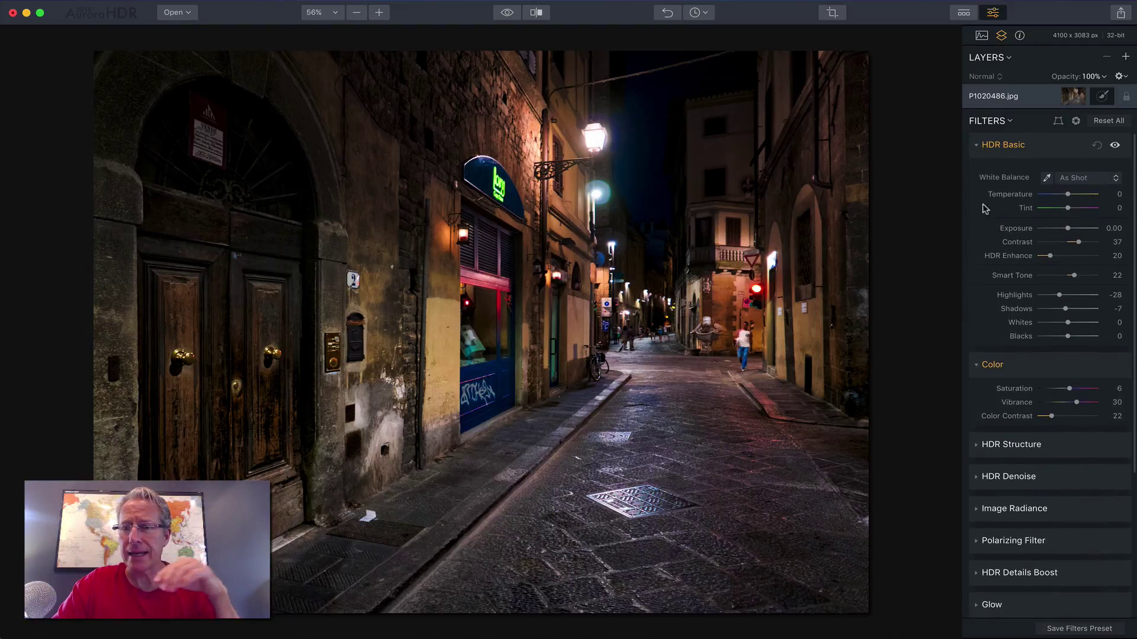